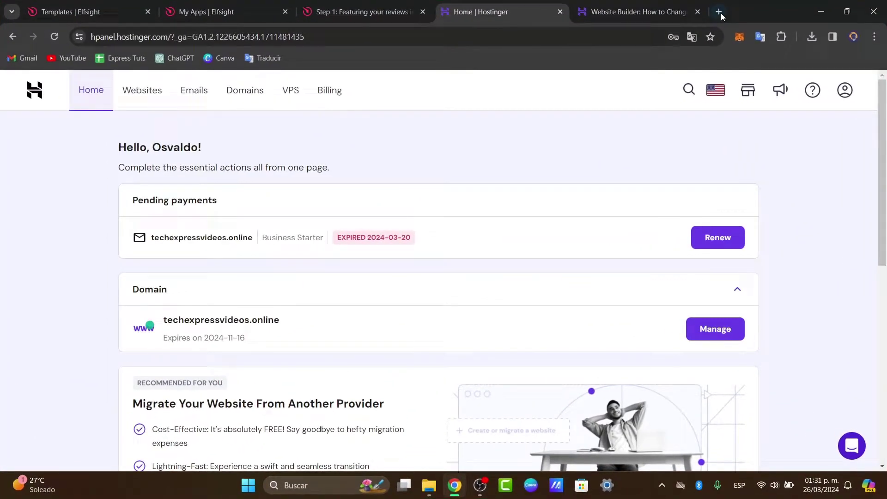
# Open Google Sites in a new tab and go to Tech Express Videos' Custom domains settings
pyautogui.hotkey('ctrl', 't')
pyautogui.write('si')
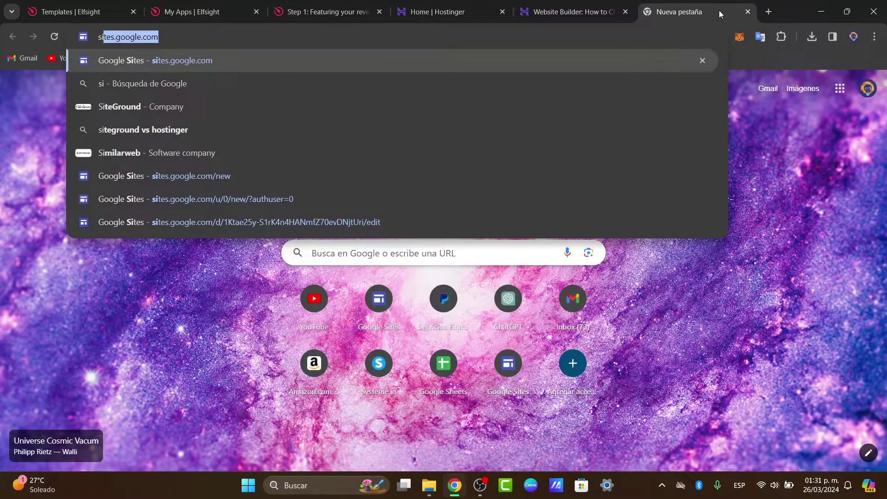
pyautogui.press('Return')
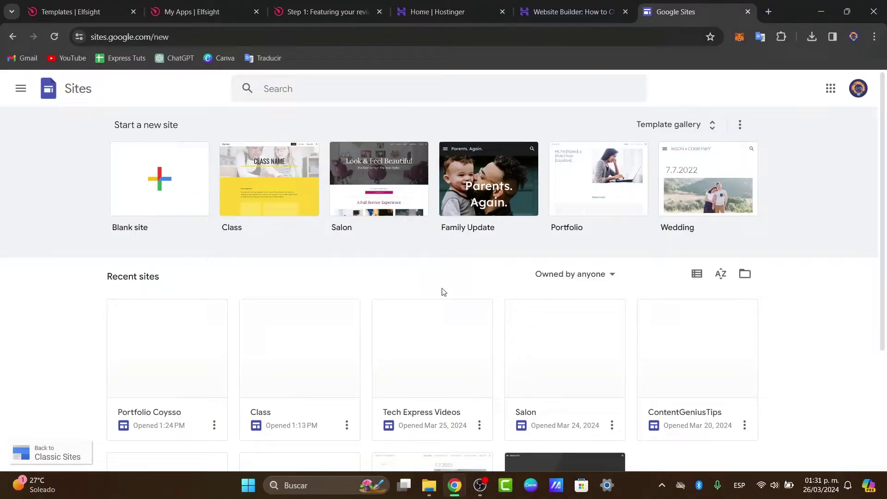
pyautogui.scroll(-3, 444, 292)
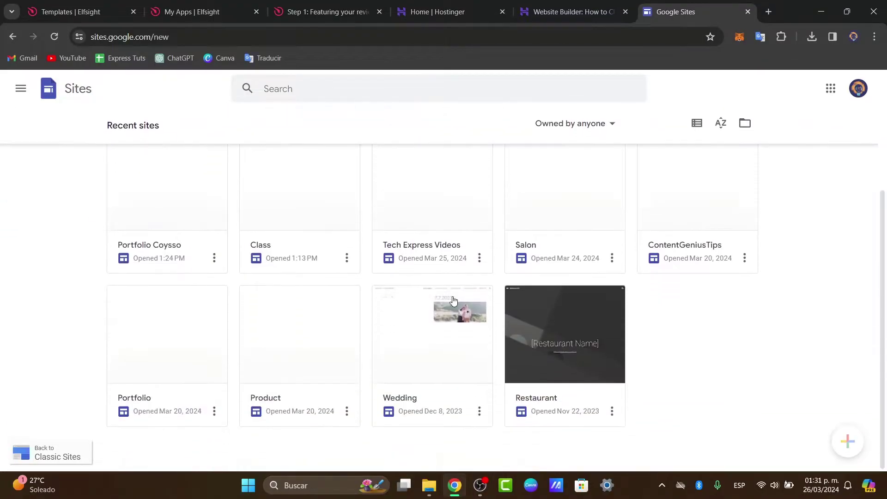
pyautogui.click(444, 226)
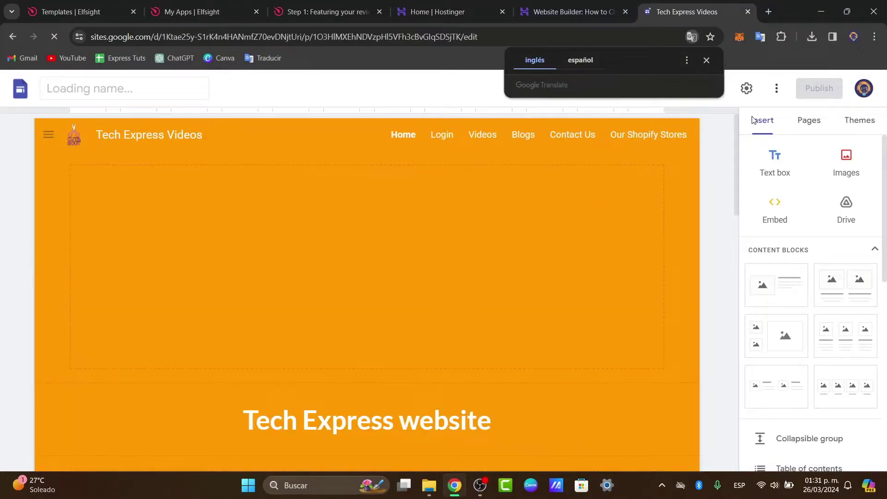
pyautogui.click(706, 60)
pyautogui.click(736, 89)
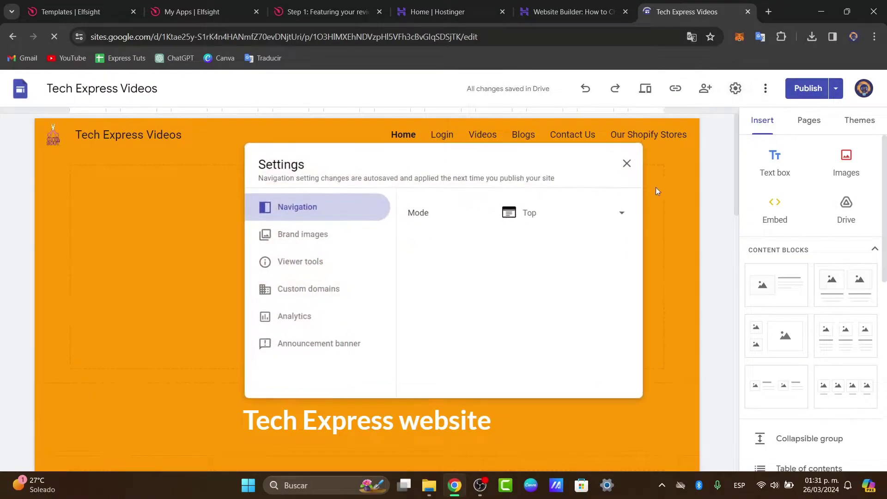
pyautogui.click(303, 293)
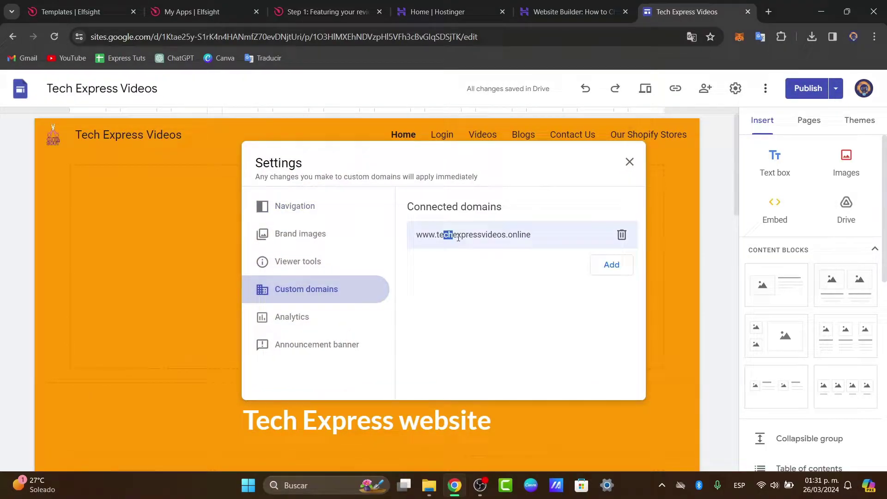
pyautogui.moveTo(443, 235); pyautogui.dragTo(539, 240)
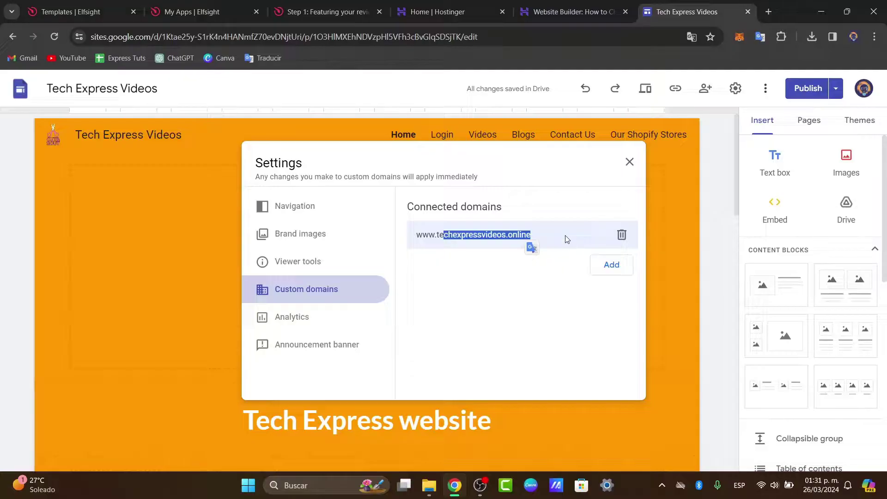
pyautogui.click(573, 12)
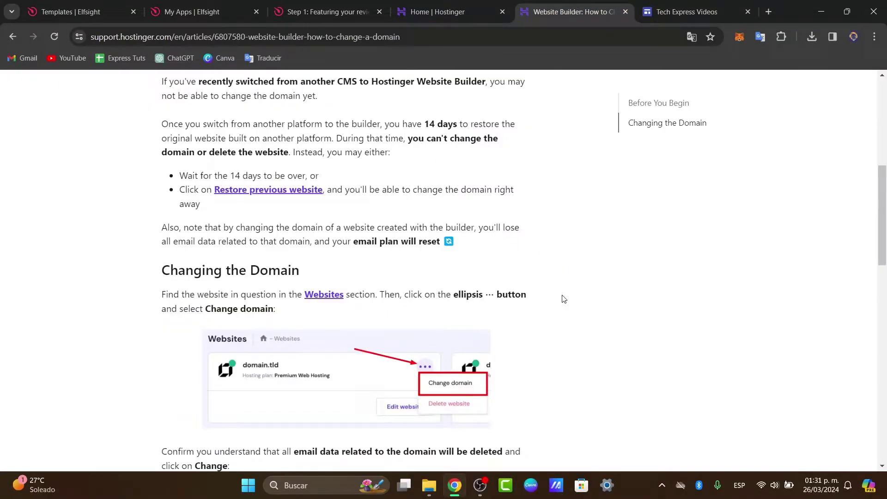
pyautogui.click(443, 12)
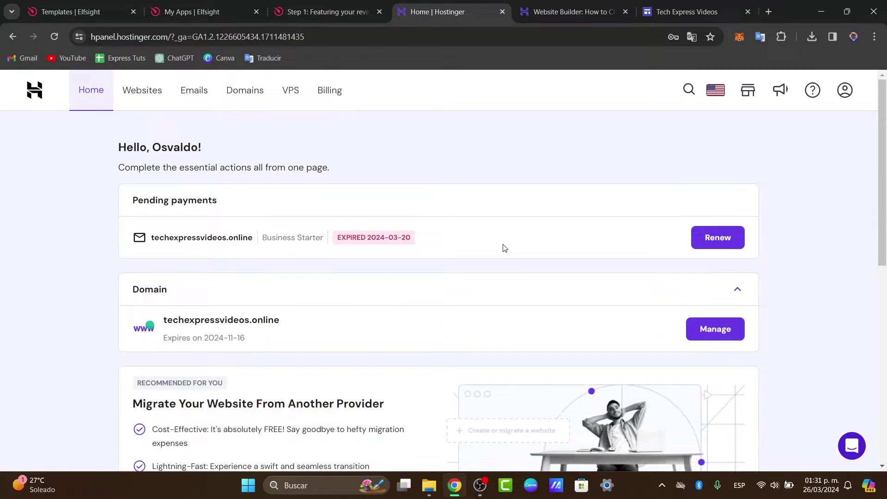
pyautogui.click(573, 11)
pyautogui.click(657, 13)
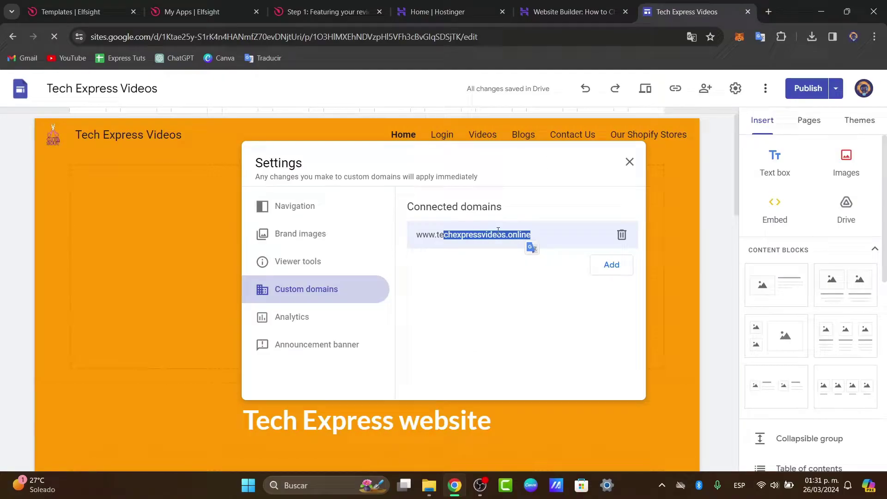
pyautogui.click(545, 238)
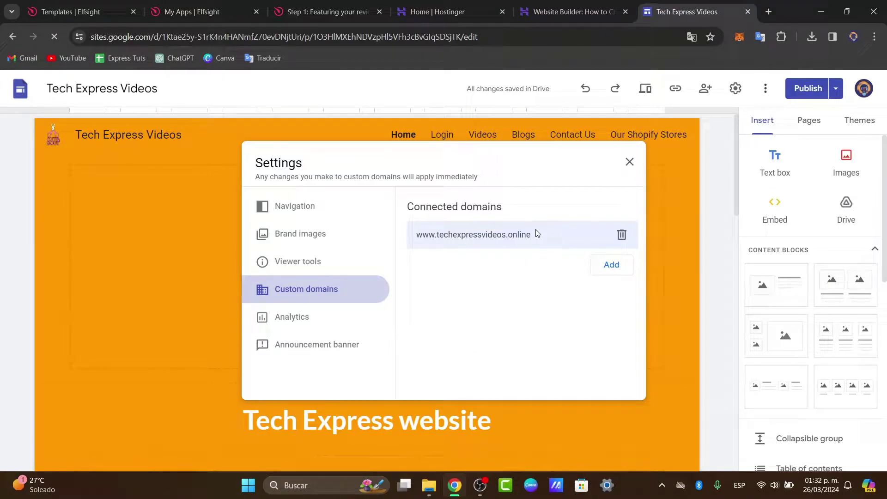
pyautogui.moveTo(533, 235); pyautogui.dragTo(411, 236)
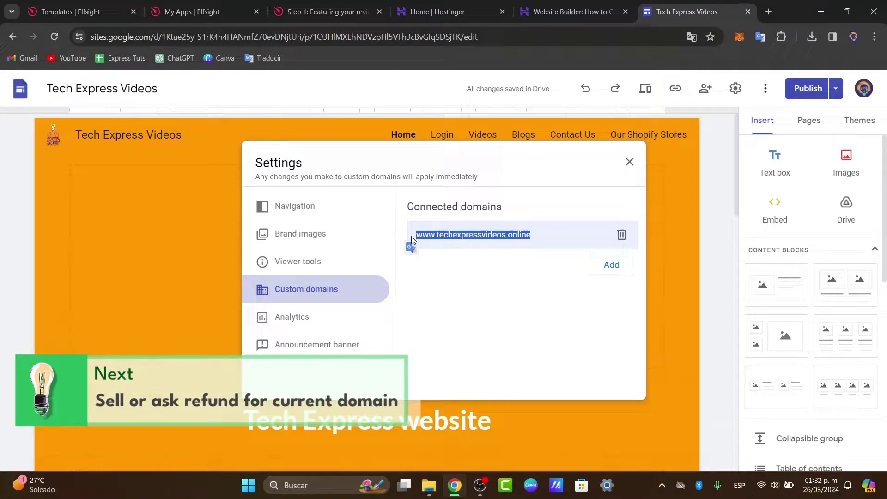
# Open the techexpressvideos.online domain overview in hPanel and review its checklist
pyautogui.click(437, 12)
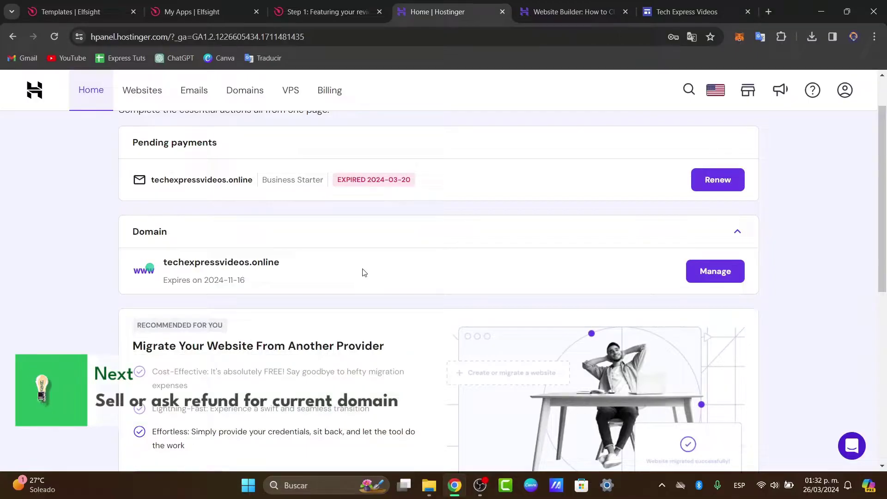
pyautogui.click(704, 277)
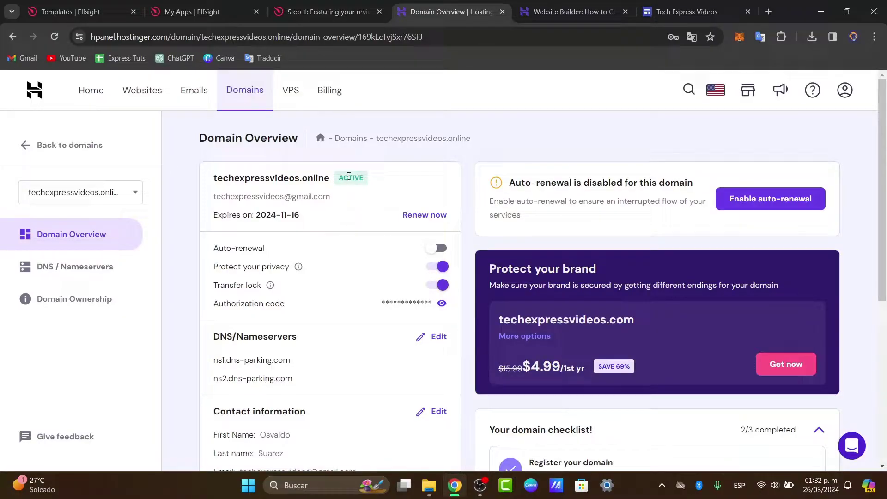
pyautogui.scroll(-4, 353, 236)
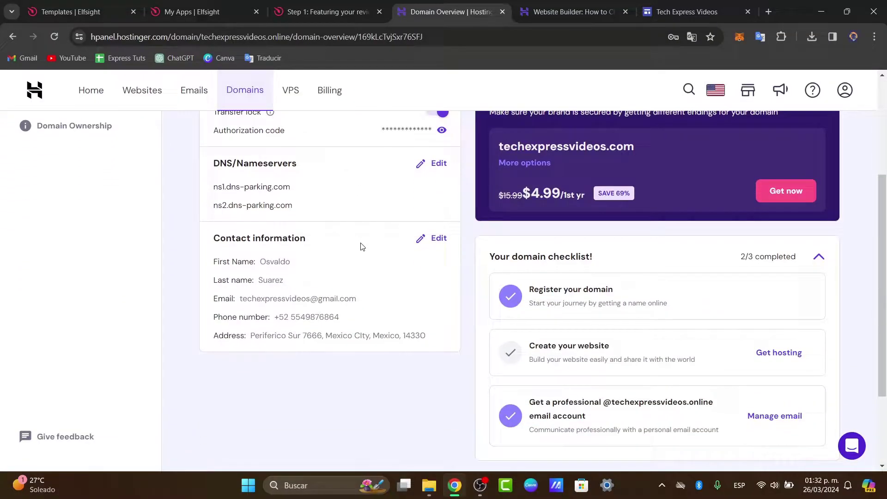
pyautogui.scroll(-3, 553, 331)
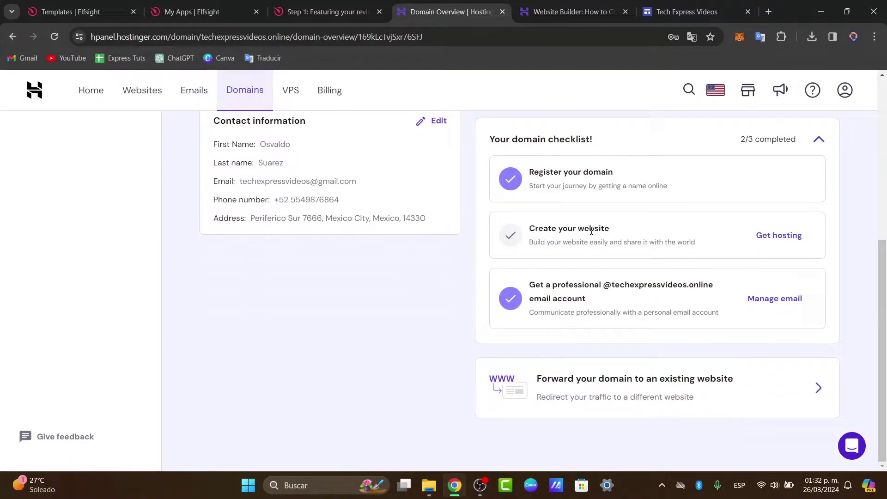
pyautogui.moveTo(578, 231); pyautogui.dragTo(622, 235)
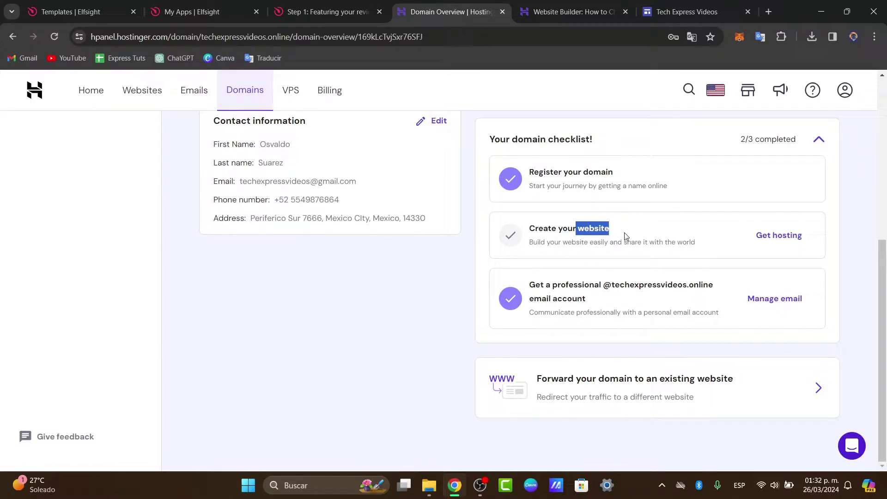
pyautogui.scroll(6, 650, 350)
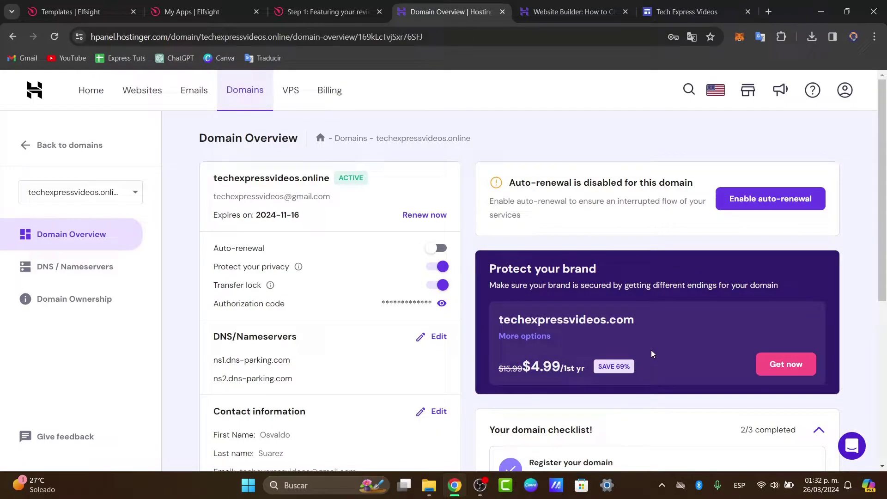
# Compare with the Google Sites custom domain settings, then scroll through the domain overview again
pyautogui.click(670, 6)
pyautogui.click(453, 12)
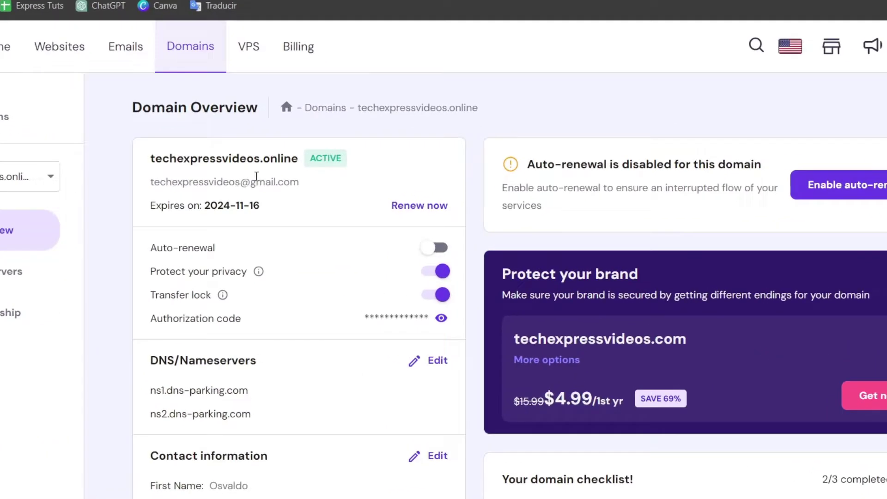
pyautogui.scroll(-2, 307, 174)
pyautogui.scroll(2, 300, 165)
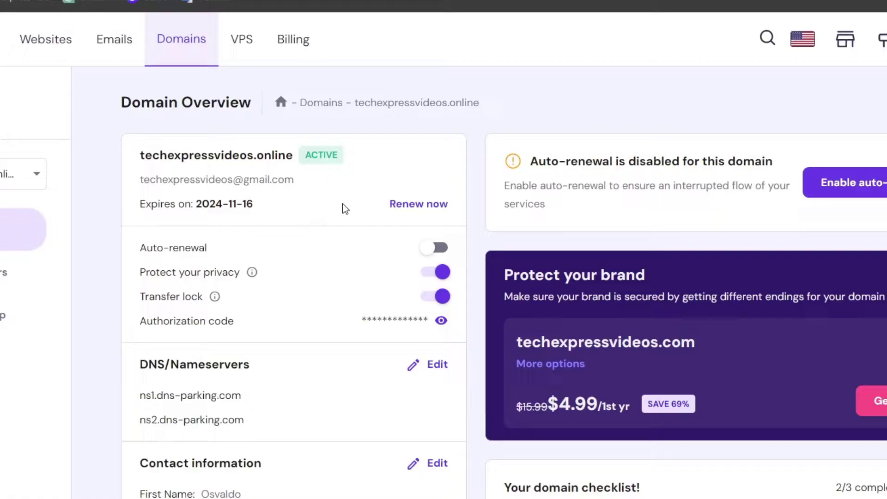
pyautogui.scroll(-8, 327, 275)
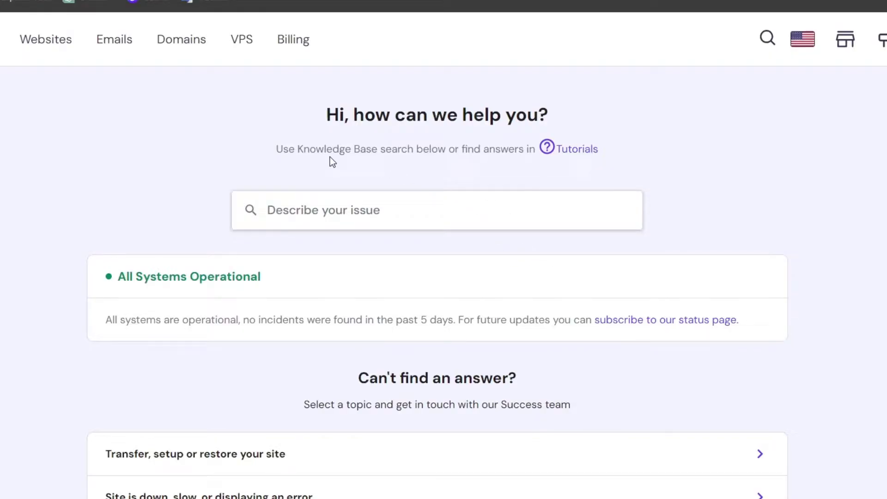
# Search hPanel for an available domain named 'techexpress'
pyautogui.click(180, 46)
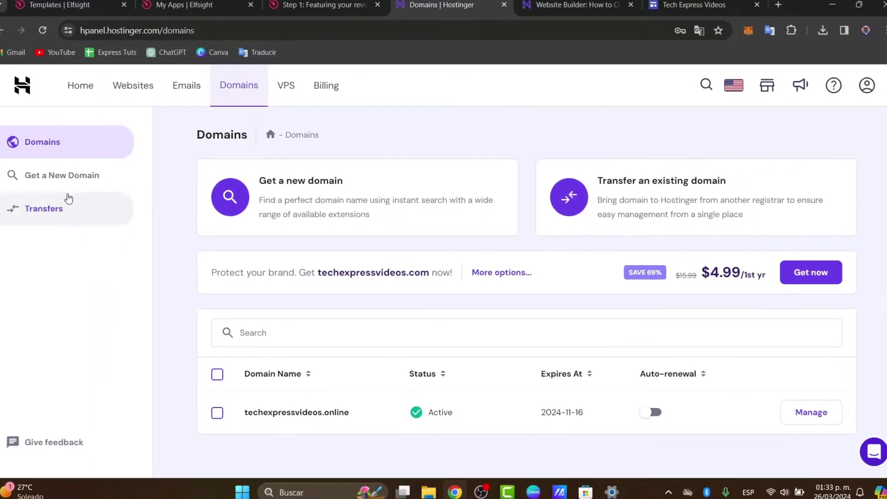
pyautogui.click(57, 185)
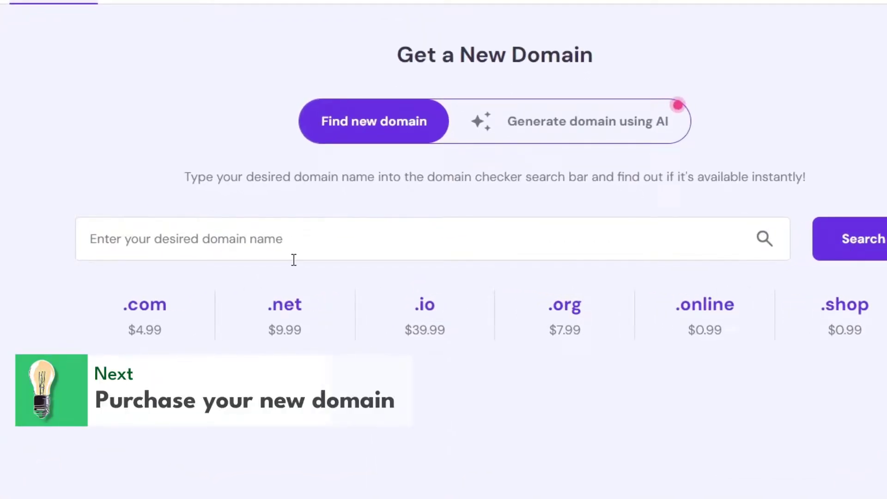
pyautogui.click(326, 251)
pyautogui.write('techexpresss')
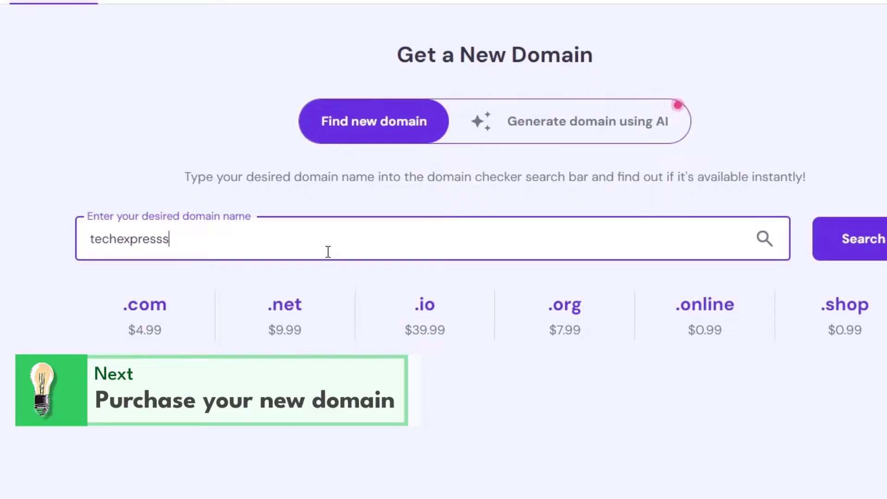
pyautogui.press('BackSpace')
pyautogui.click(846, 238)
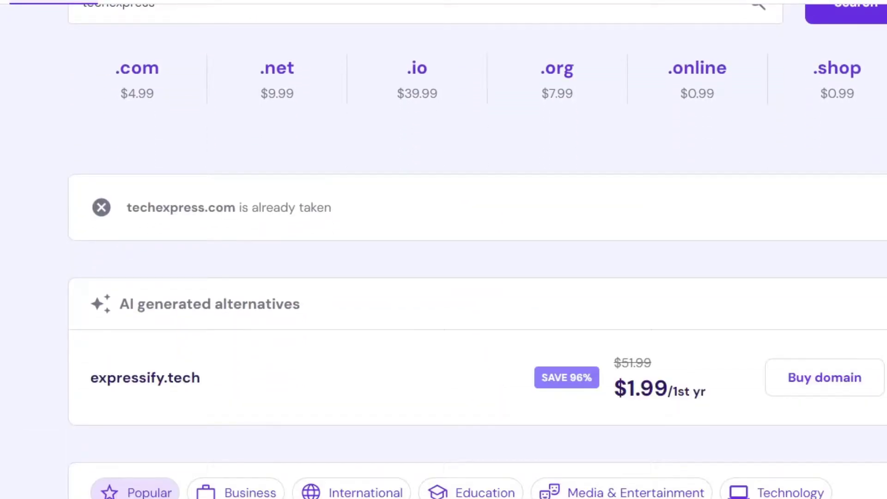
# Start checkout for techexpress.website at $0.99 for 1 year, then return to Google Sites
pyautogui.scroll(-4, 462, 249)
pyautogui.scroll(-8, 462, 249)
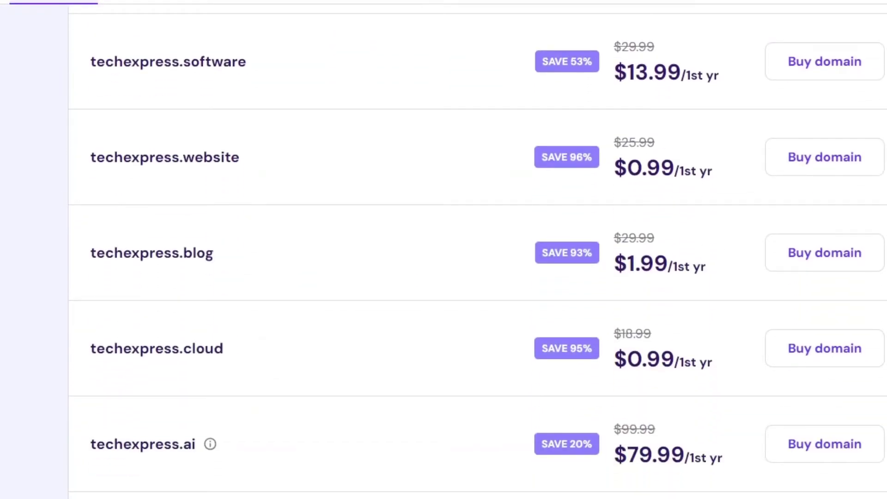
pyautogui.moveTo(711, 171); pyautogui.dragTo(627, 171)
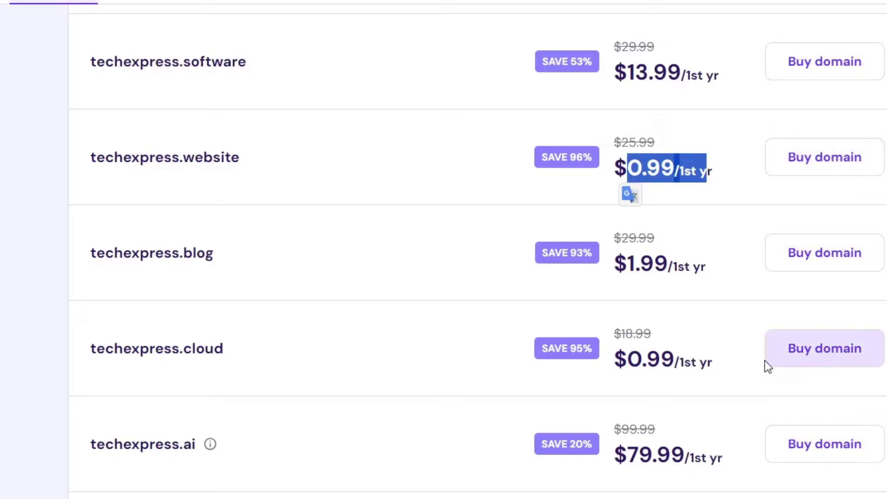
pyautogui.click(847, 161)
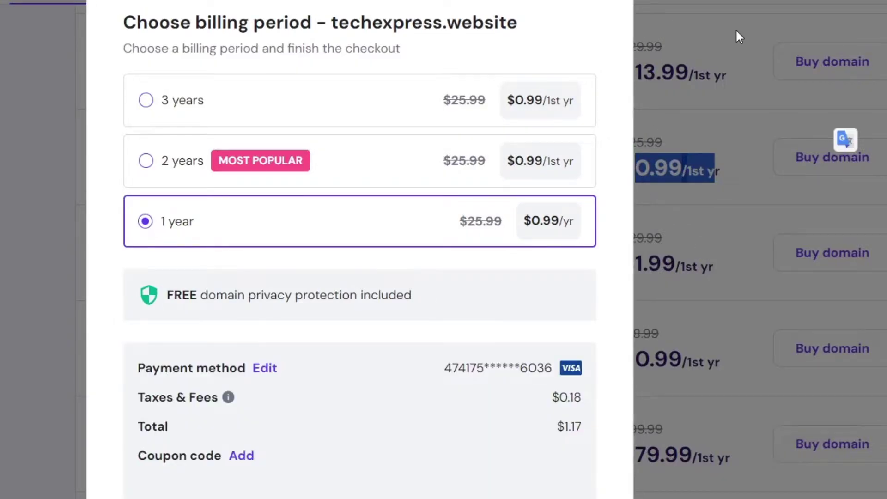
pyautogui.click(858, 106)
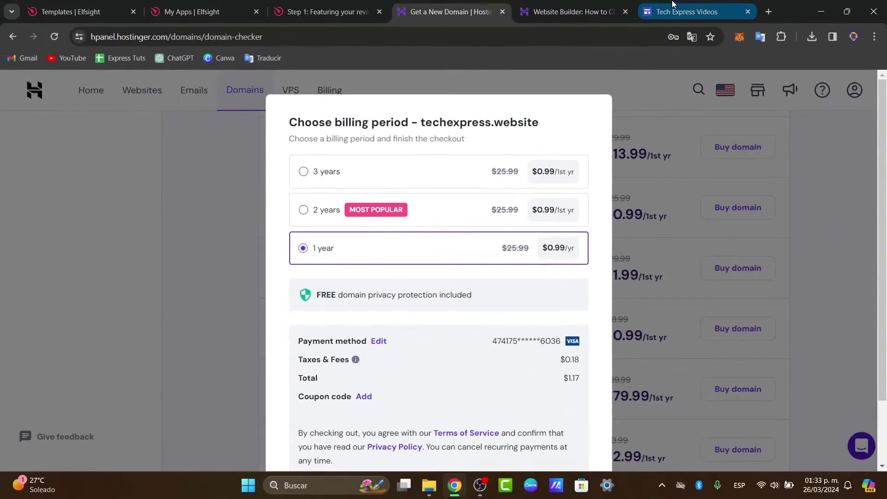
pyautogui.click(673, 5)
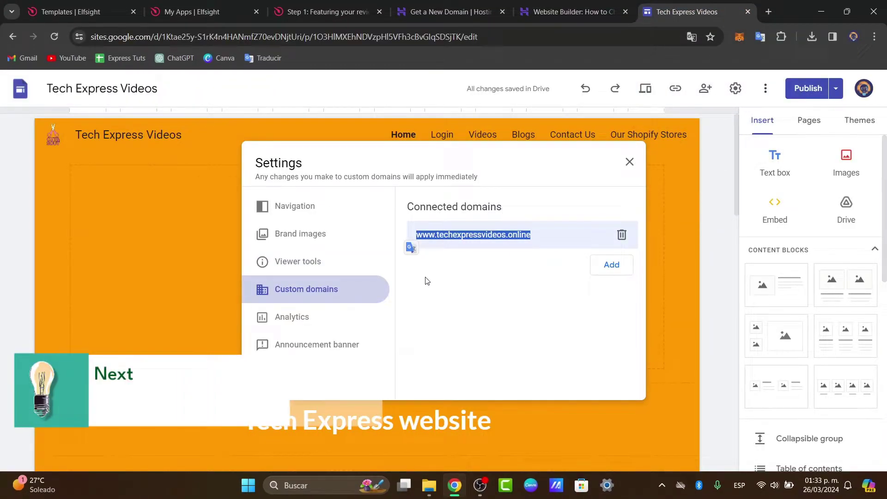
pyautogui.click(543, 256)
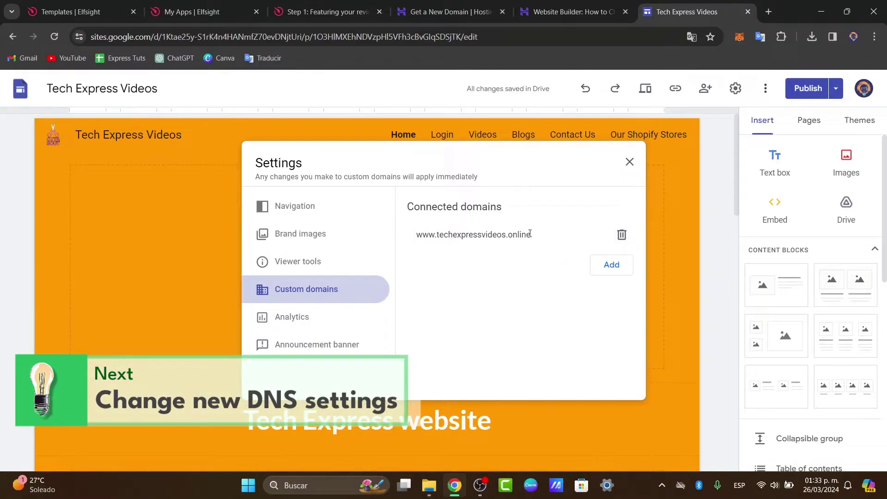
pyautogui.click(619, 267)
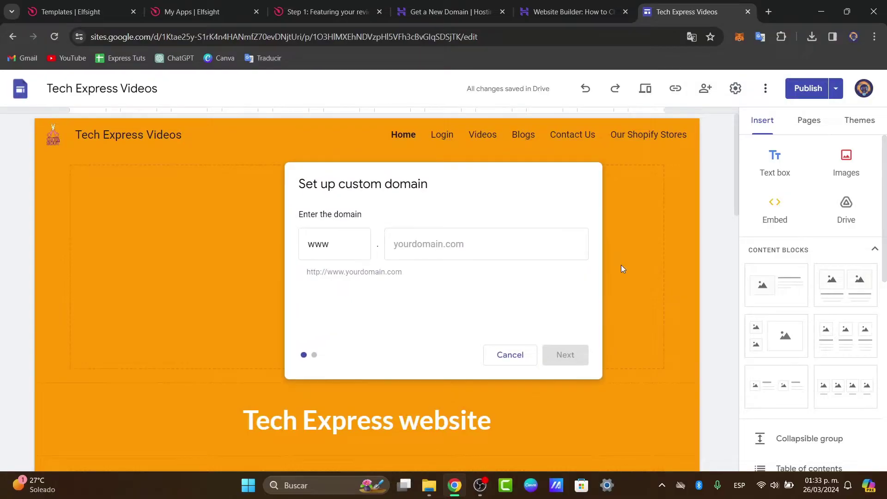
pyautogui.click(448, 256)
pyautogui.write('techexpress')
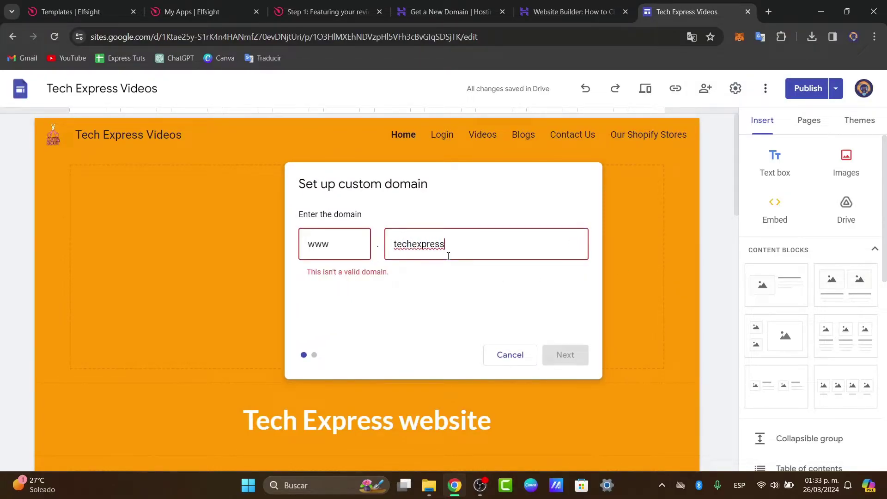
pyautogui.write('.com')
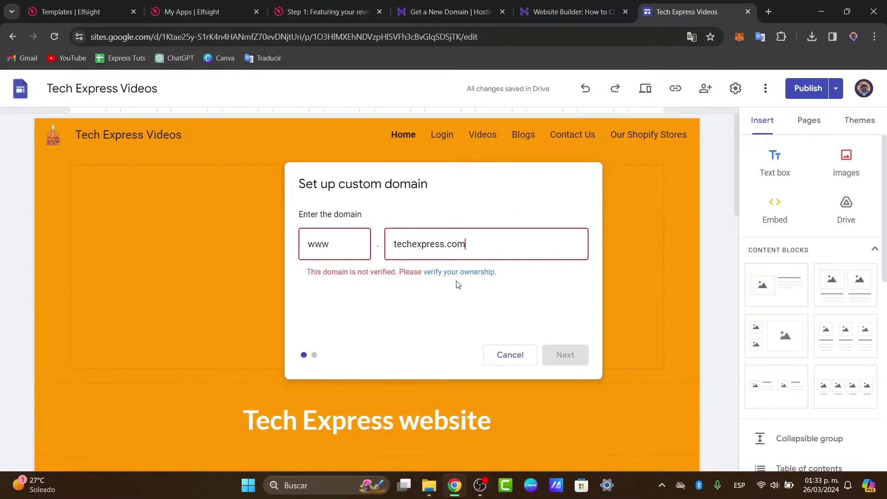
pyautogui.click(468, 274)
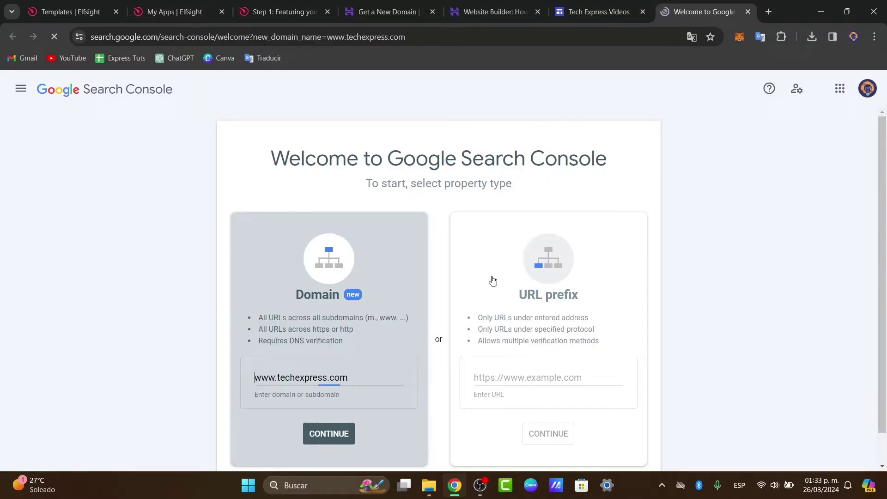
# Add techexpress.com as a Search Console domain property verified by a CNAME record
pyautogui.click(327, 429)
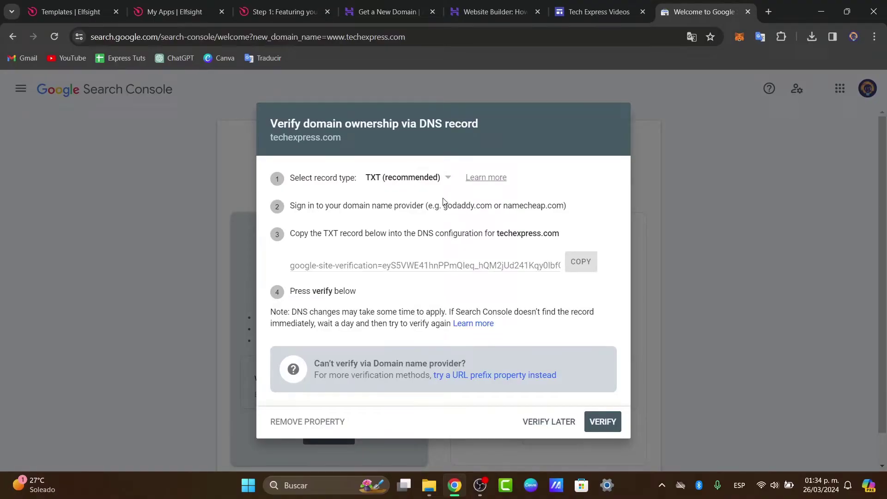
pyautogui.click(406, 180)
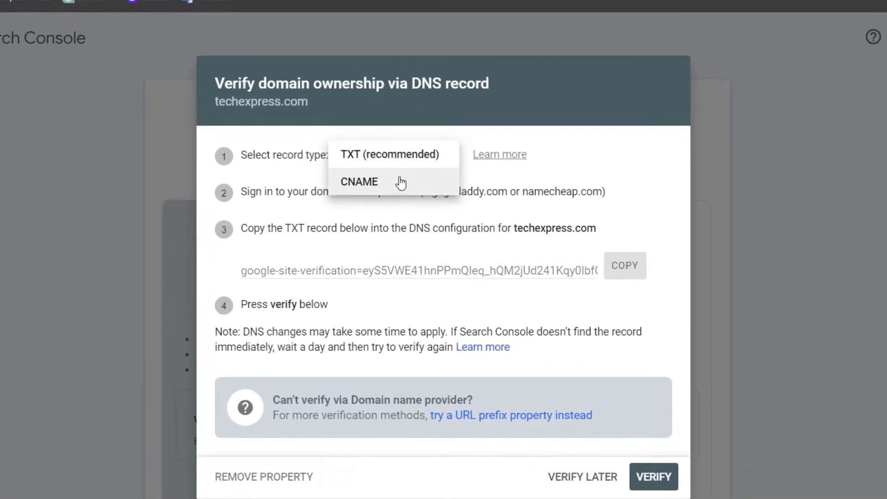
pyautogui.click(411, 200)
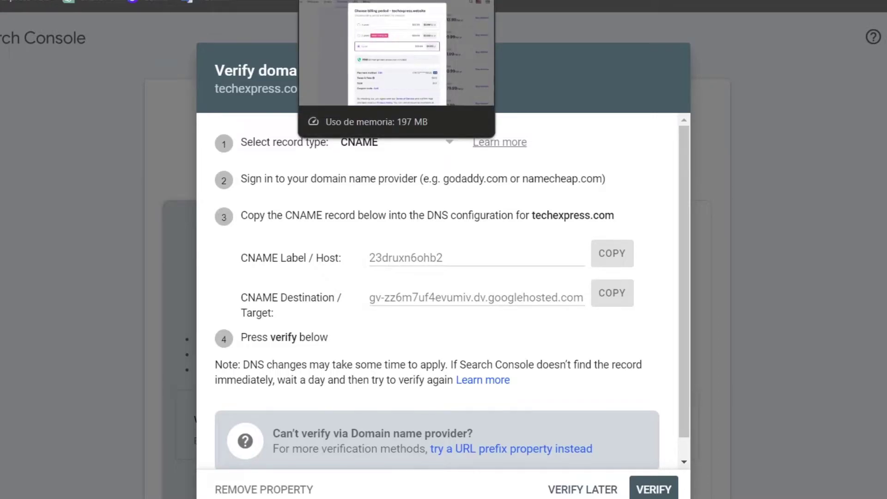
pyautogui.click(333, 1)
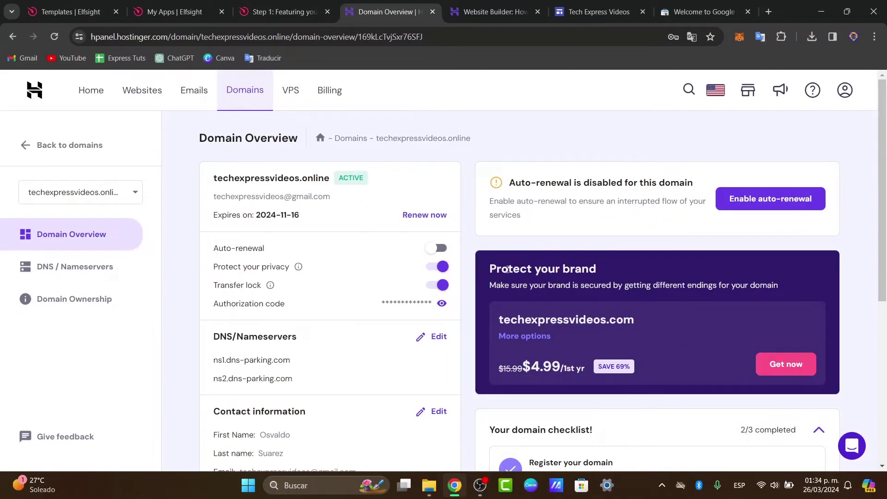
# Open techexpressvideos.online's DNS records in hPanel and note the CNAME host and destination values
pyautogui.click(67, 268)
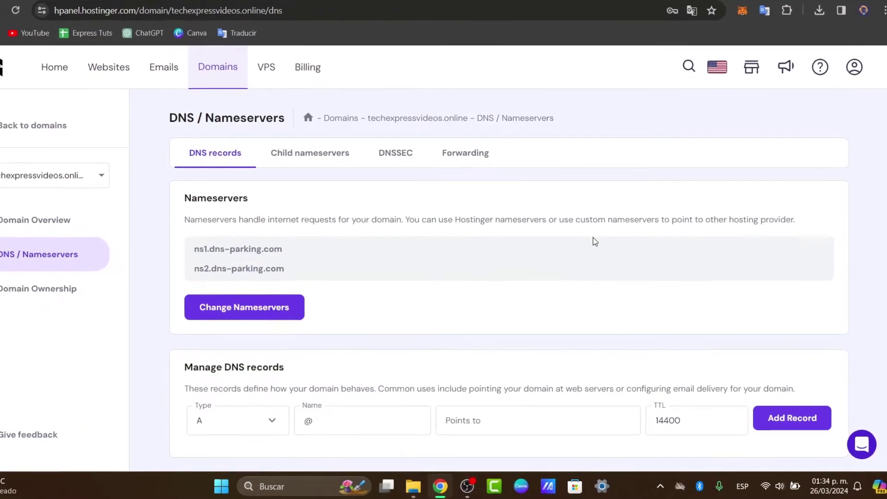
pyautogui.scroll(-5, 593, 252)
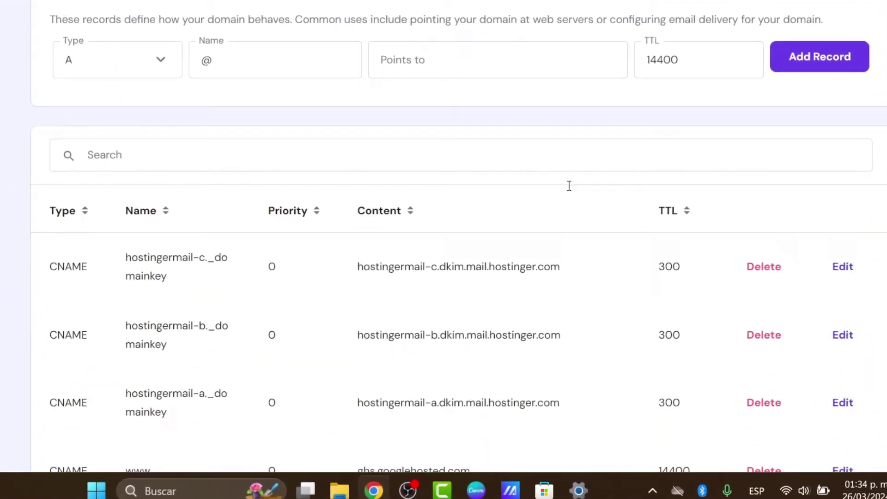
pyautogui.scroll(2, 597, 263)
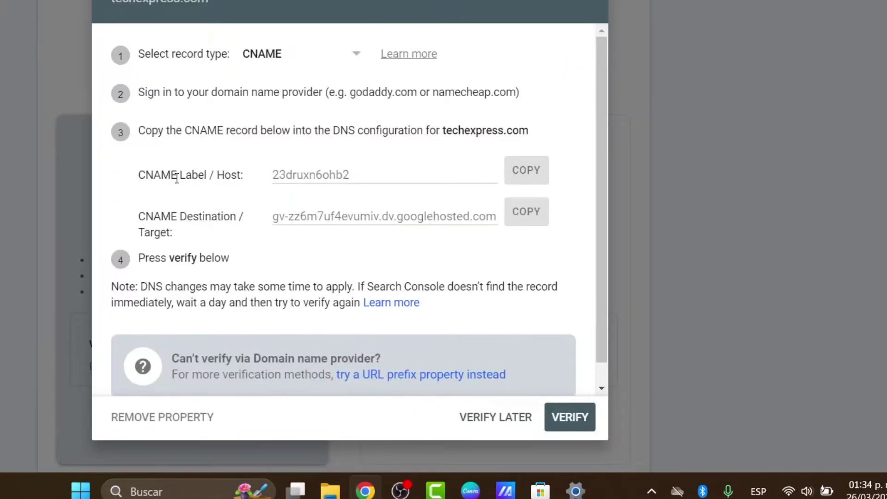
pyautogui.moveTo(177, 178); pyautogui.dragTo(243, 180)
pyautogui.moveTo(171, 216); pyautogui.dragTo(249, 236)
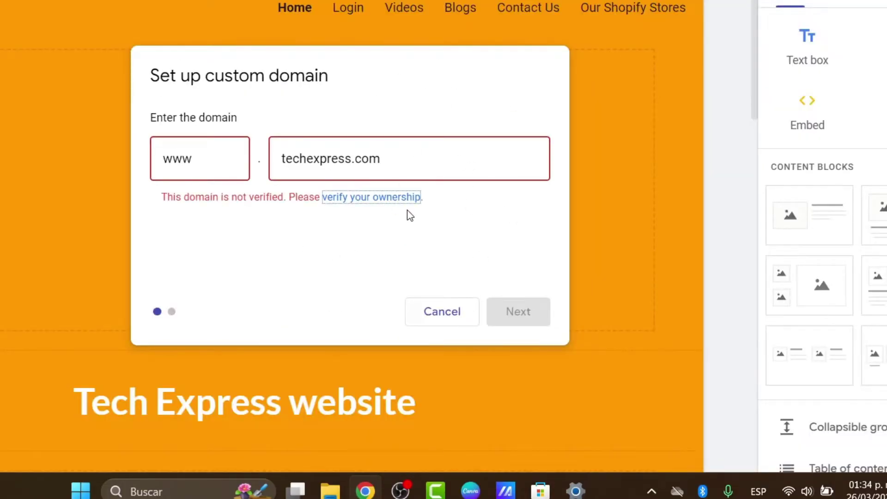
pyautogui.click(440, 323)
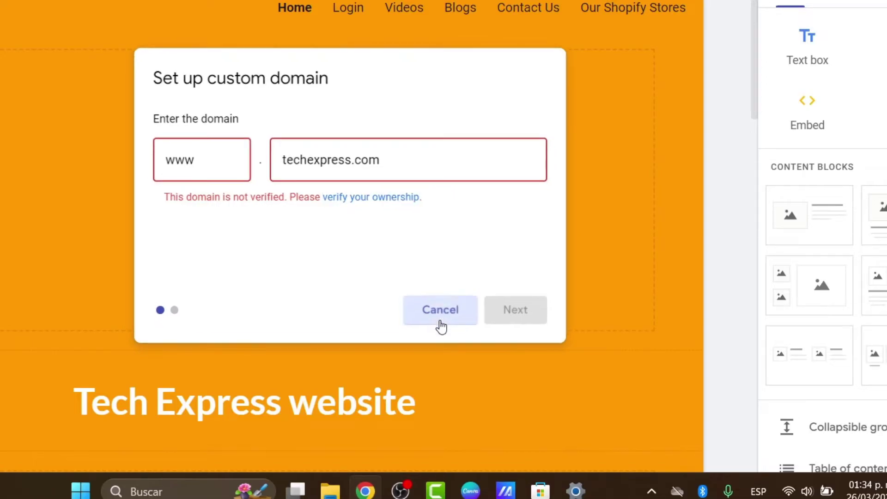
pyautogui.moveTo(351, 146); pyautogui.dragTo(471, 145)
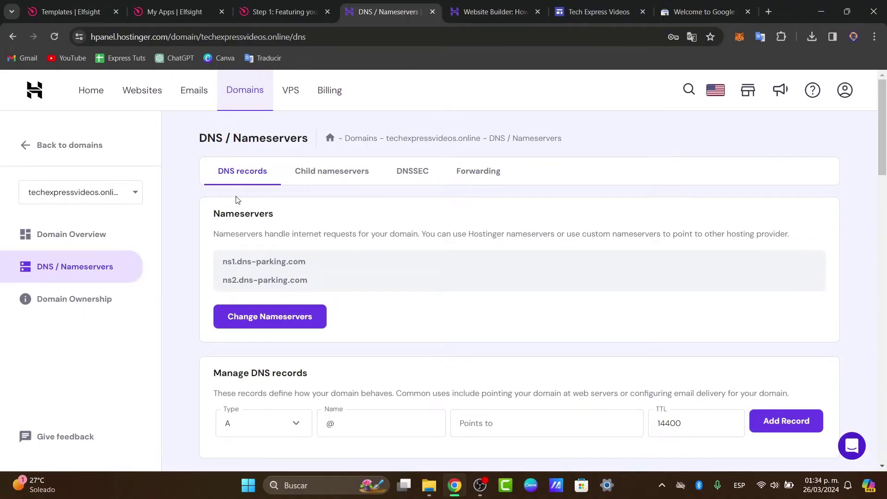
# Open new Chrome tabs for visiting techexpressvideos.online
pyautogui.click(766, 12)
pyautogui.hotkey('ctrl', '5')
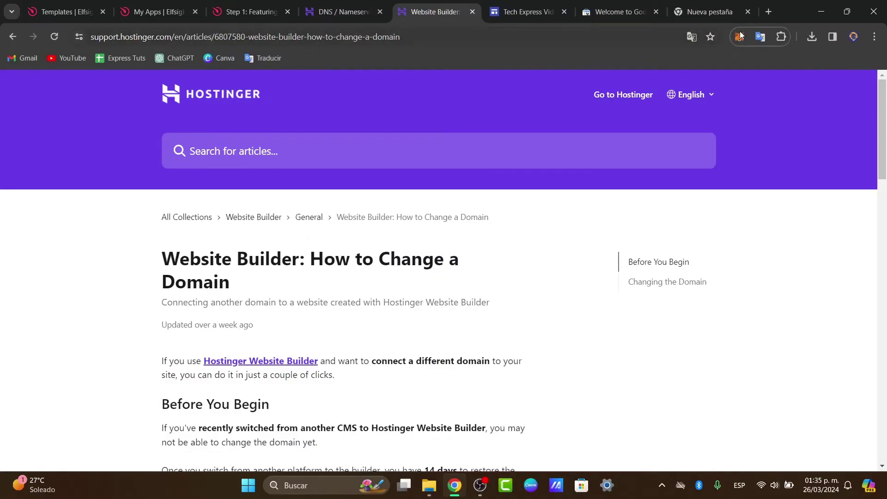
pyautogui.click(769, 11)
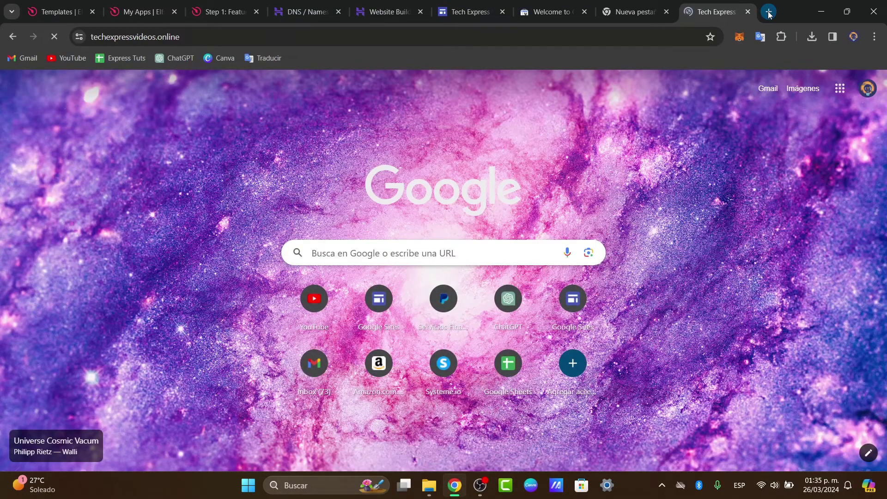